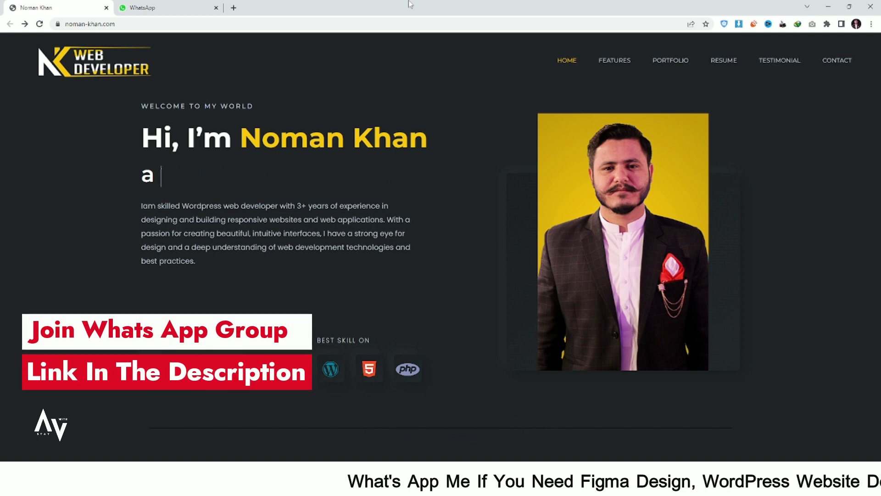
Step: Open a new blank Chrome tab beside the portfolio website
left_click(234, 7)
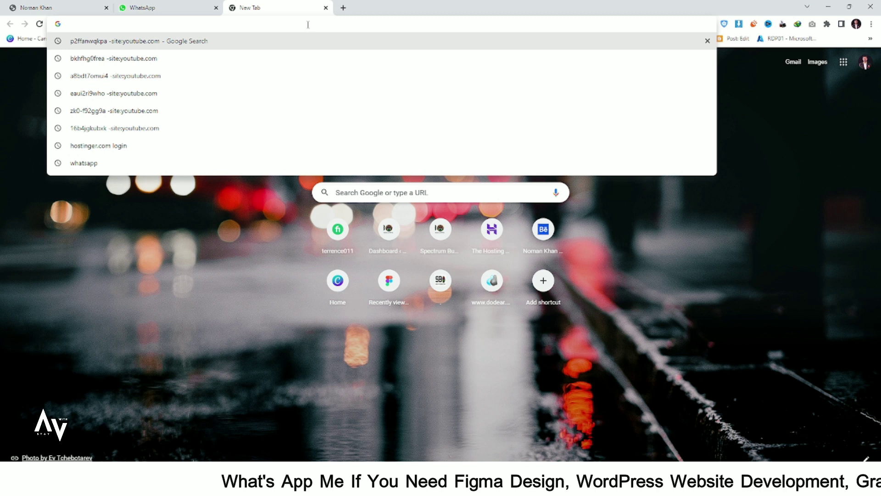
Step: Load hostinger.com and log in with the Google account to reach hPanel
type("ho")
key("Return")
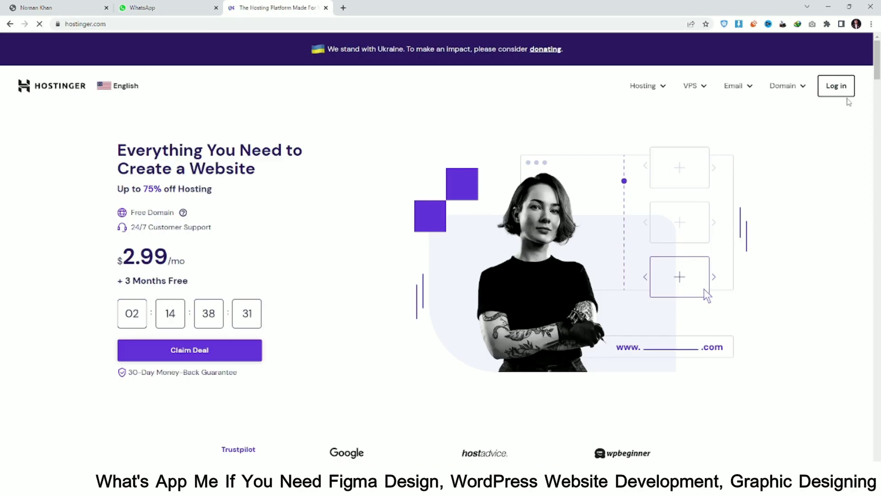
left_click(836, 87)
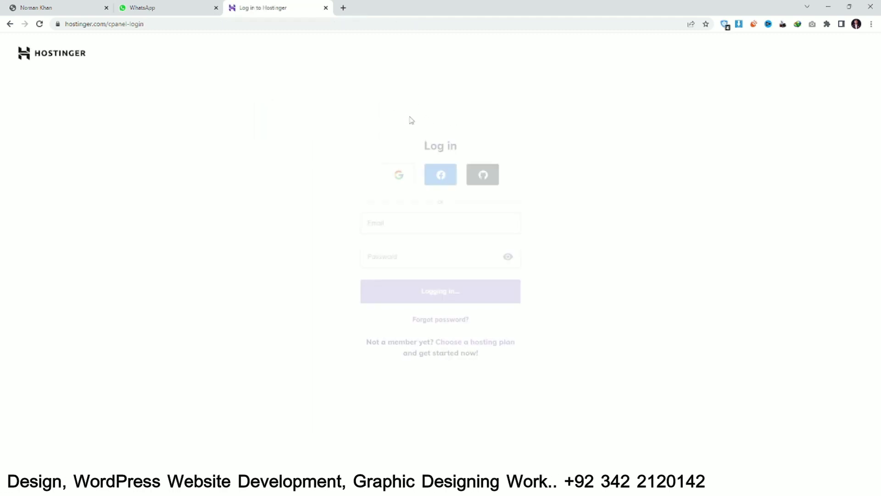
left_click(399, 177)
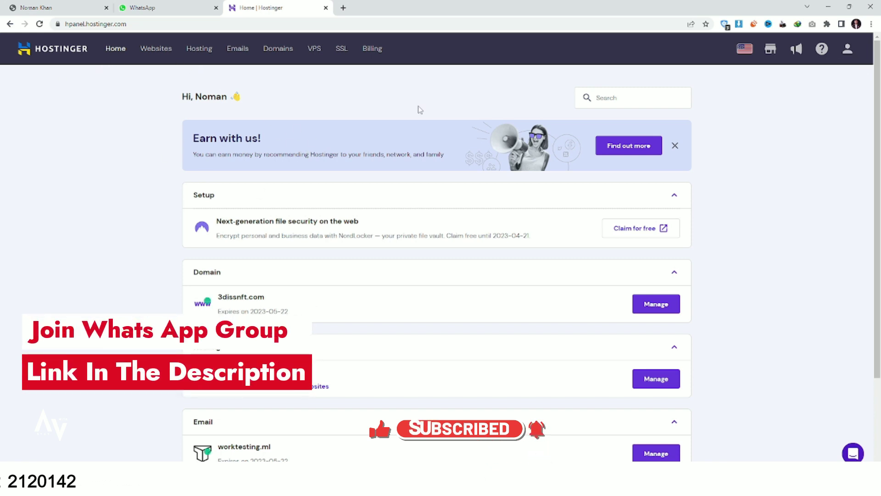
Step: Go to the Websites list showing 3dissnft.com and worktesting.ml on Premium Web Hosting
left_click(163, 54)
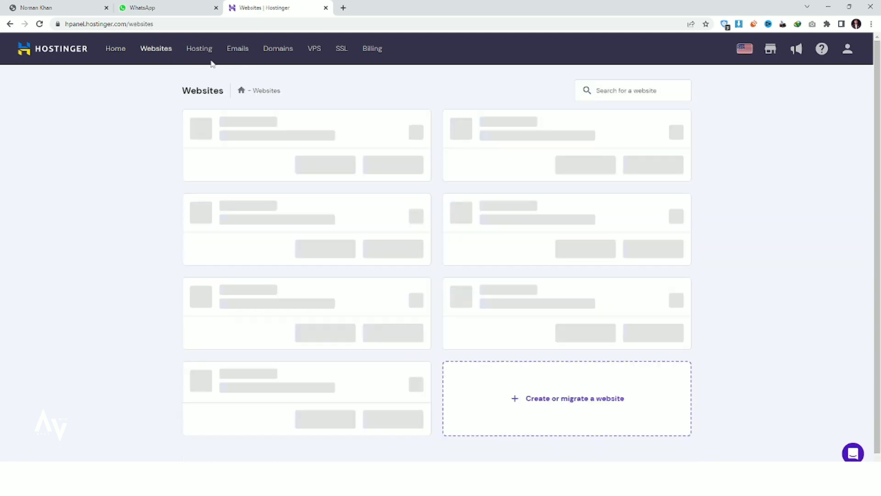
key("ctrl+l")
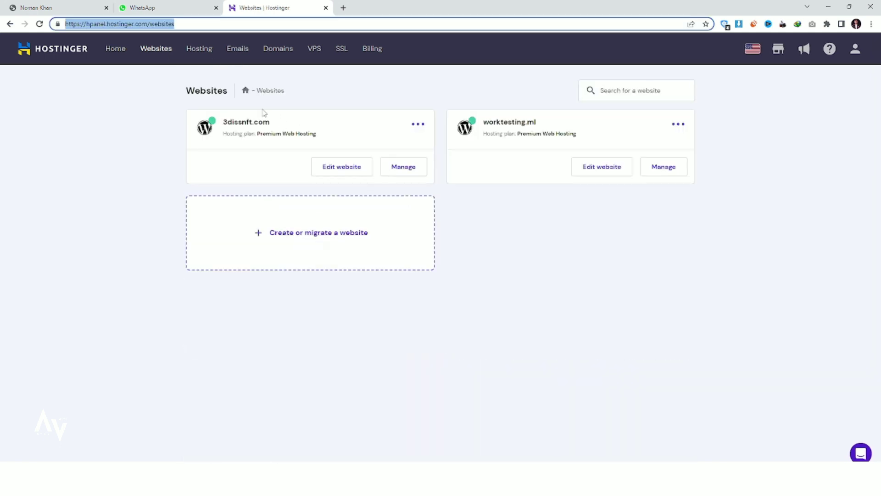
left_click_drag(270, 122, 225, 123)
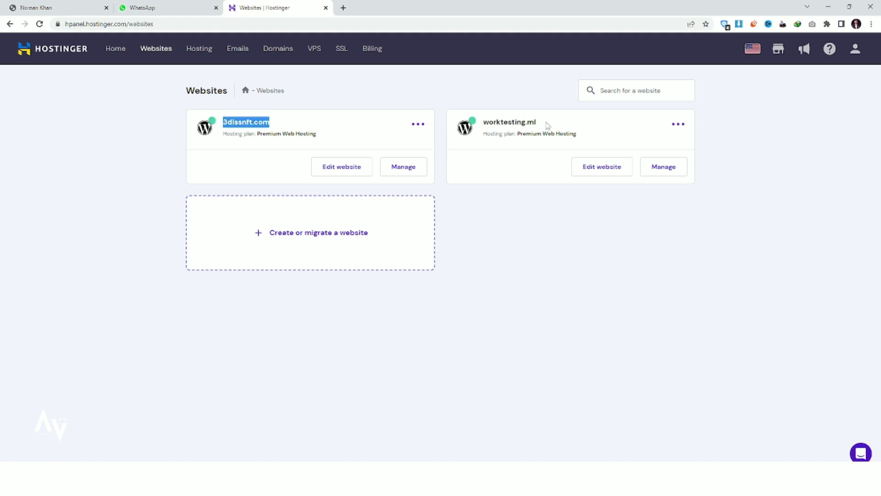
left_click(562, 122)
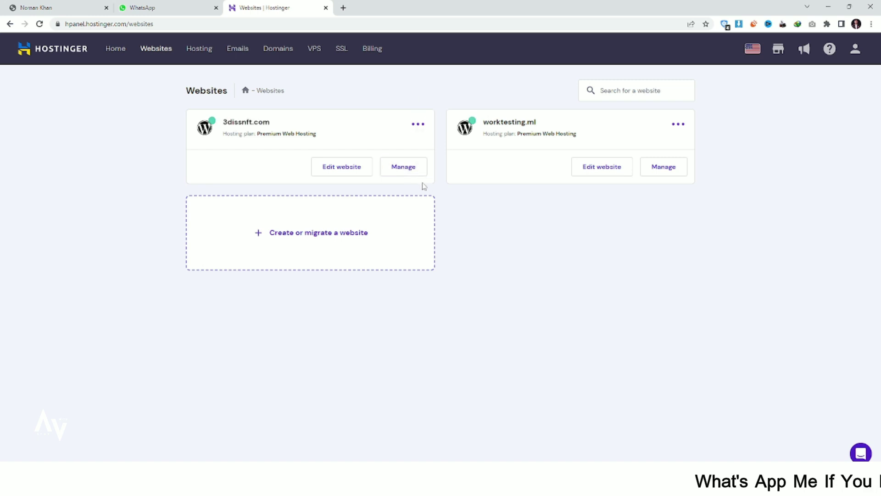
Step: Manage the 3dissnft.com hosting plan and expand the Domains menu
left_click(411, 167)
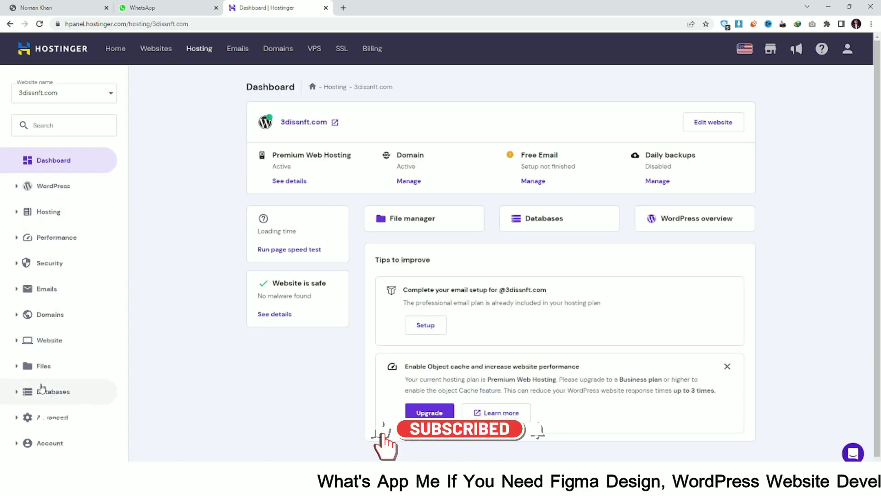
scroll(59, 367, "down", 1)
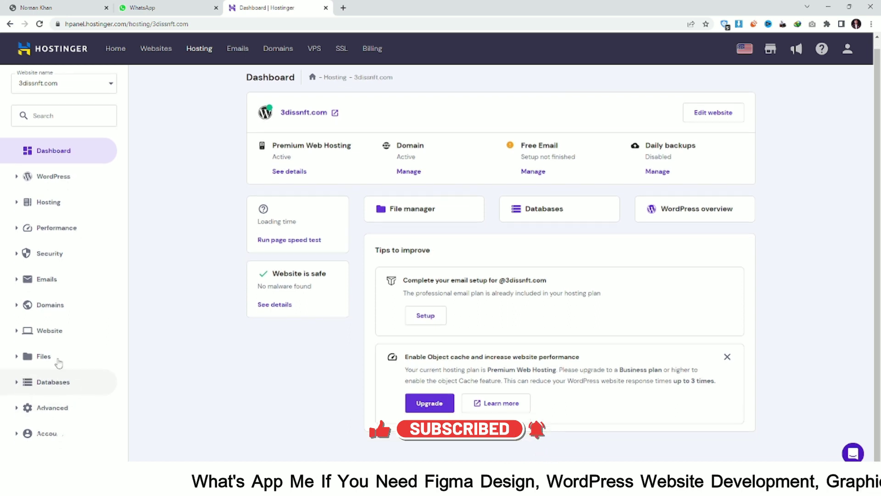
left_click(54, 306)
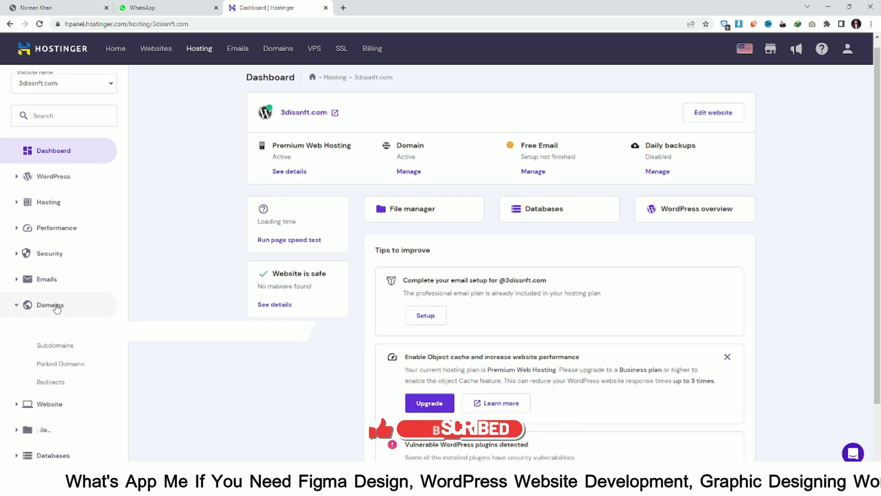
Step: Add subdomain 'webtesting' to 3dissnft.com without a custom folder
left_click(59, 351)
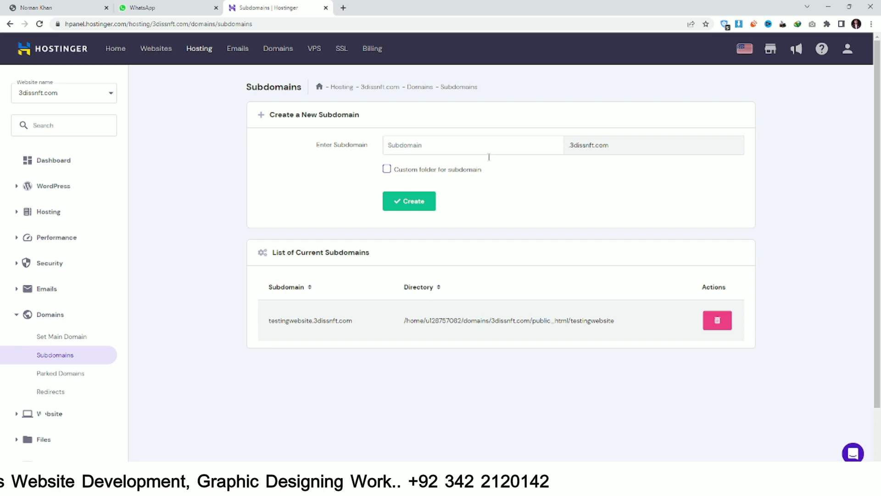
left_click_drag(632, 145, 574, 143)
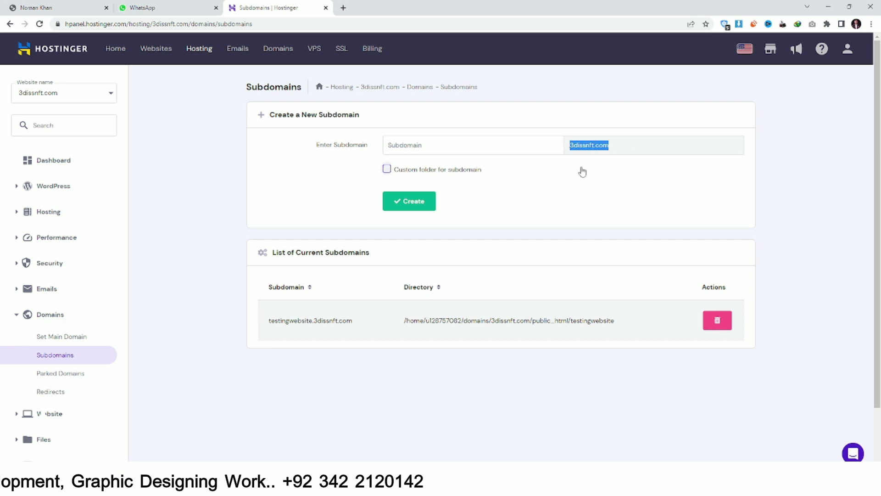
left_click(531, 145)
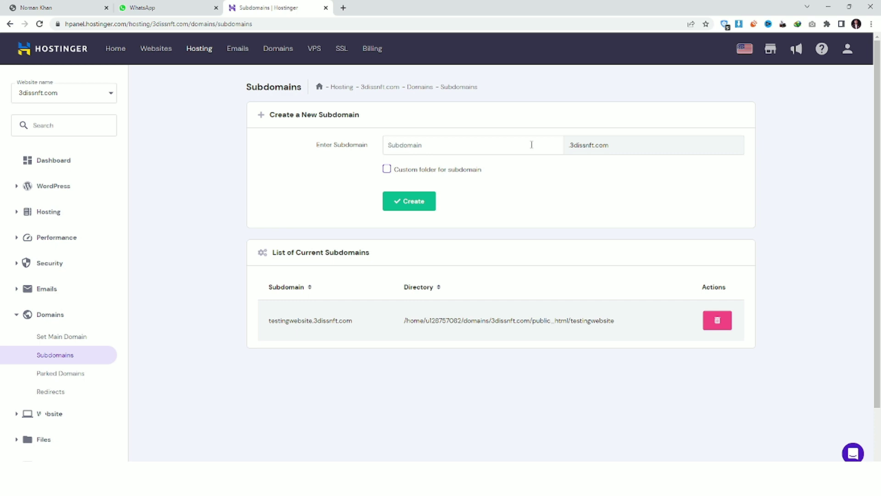
type("webtesting")
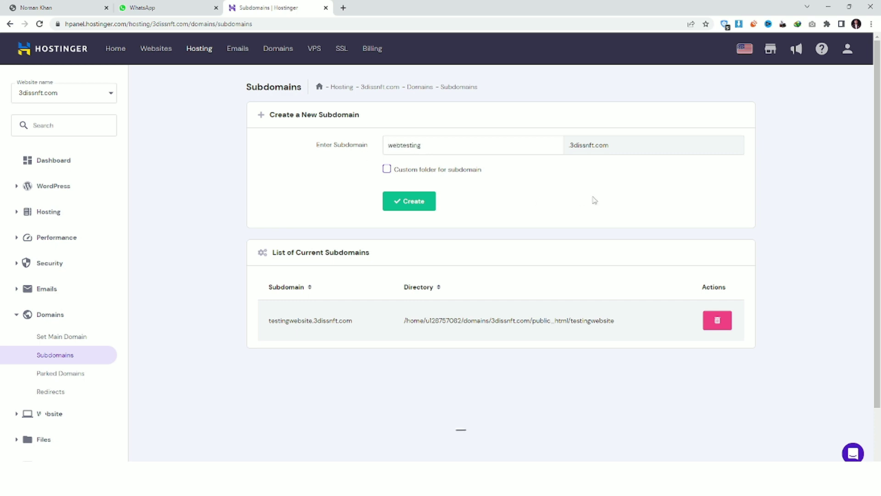
left_click(387, 170)
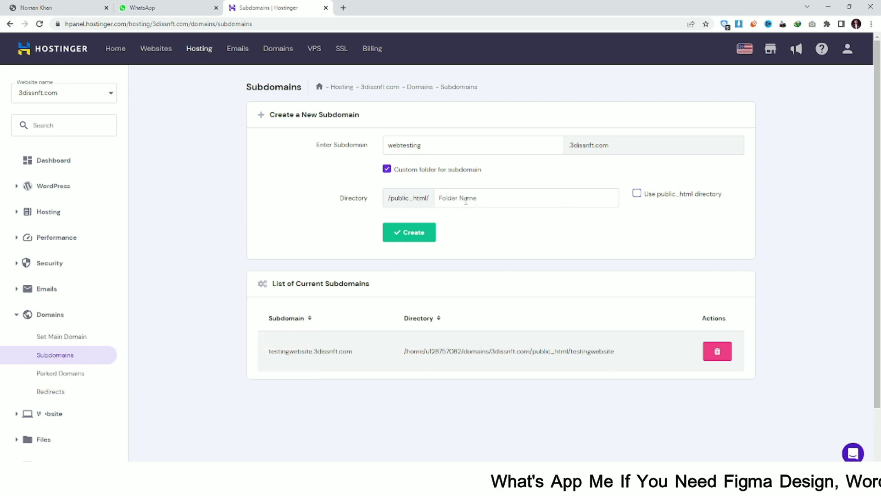
left_click(387, 169)
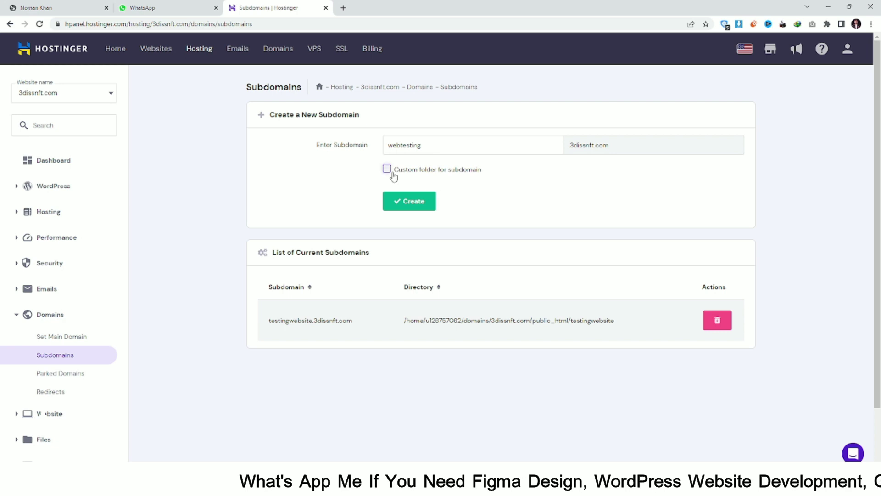
left_click(411, 205)
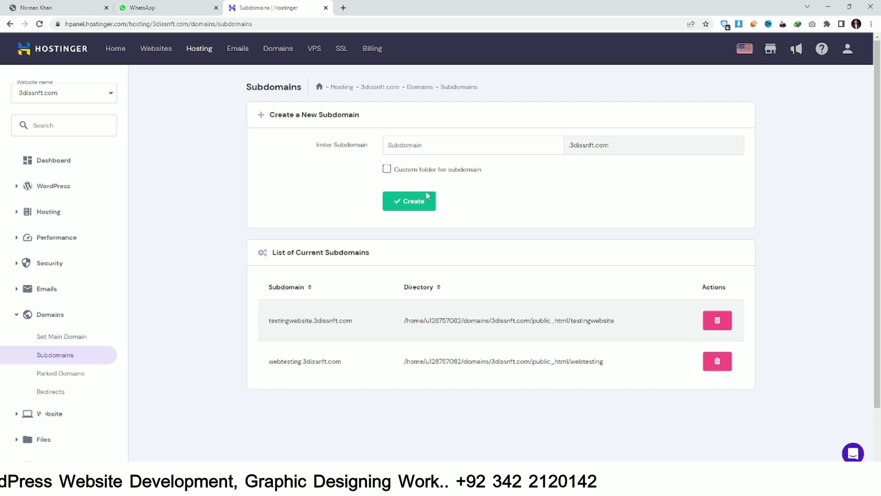
scroll(105, 317, "down", 2)
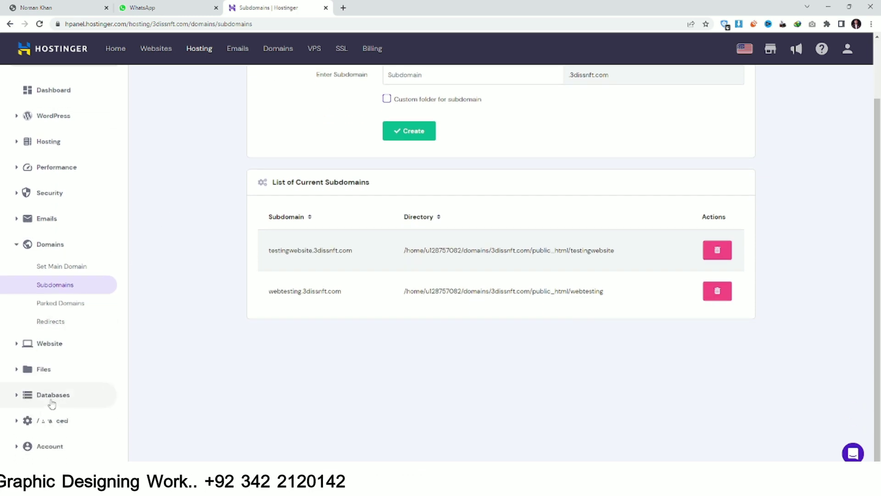
Step: Create MySQL database and user, both named webtesting, with a pasted password
left_click(52, 404)
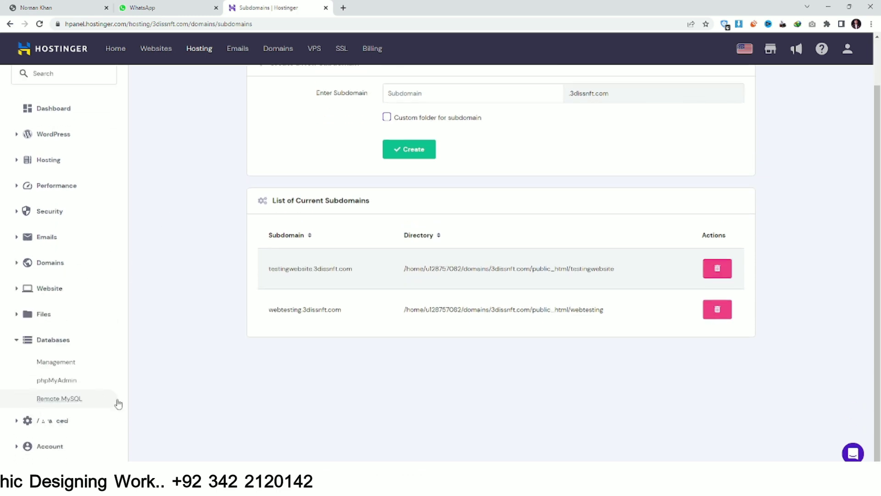
left_click(64, 367)
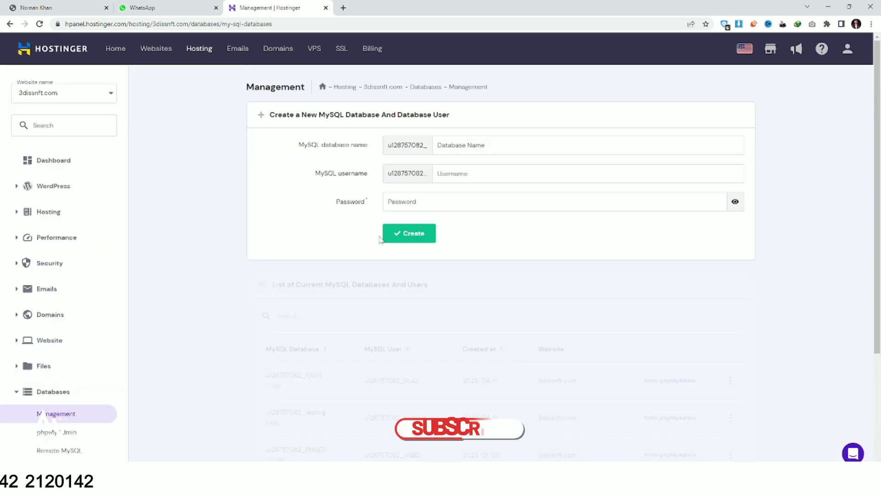
left_click(479, 148)
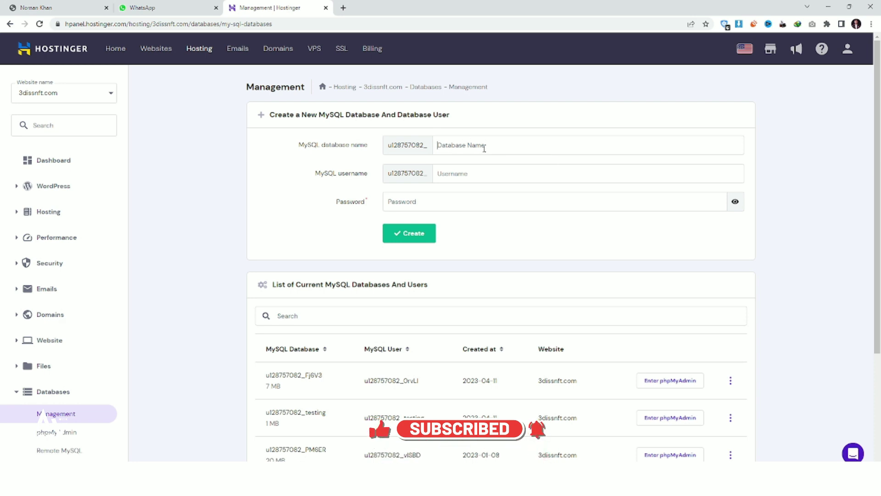
type("webtesting")
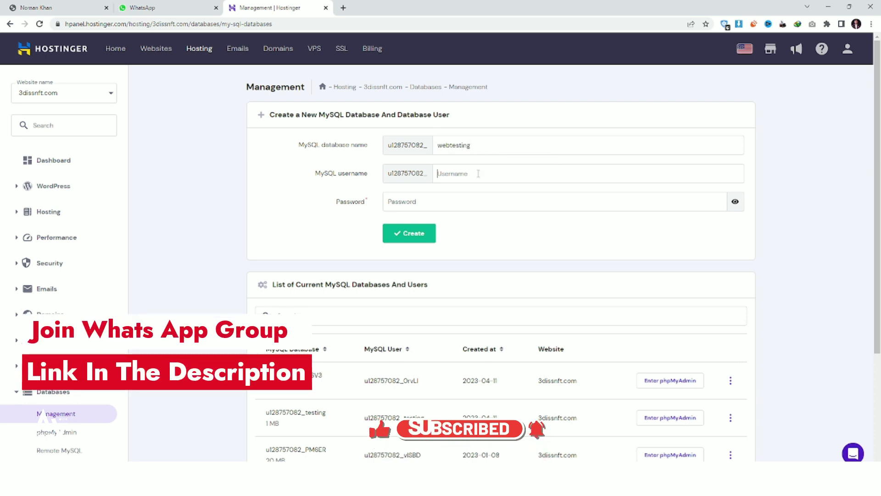
left_click(478, 175)
key("ctrl+v")
left_click(466, 199)
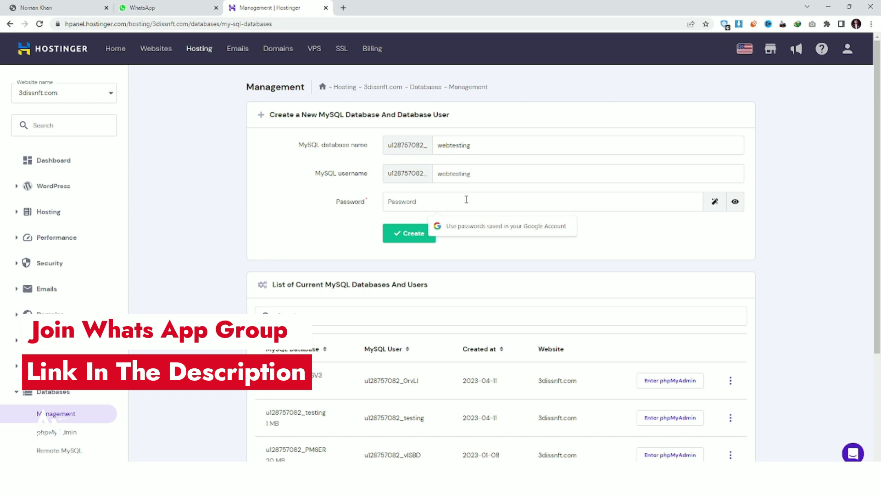
key("ctrl+v")
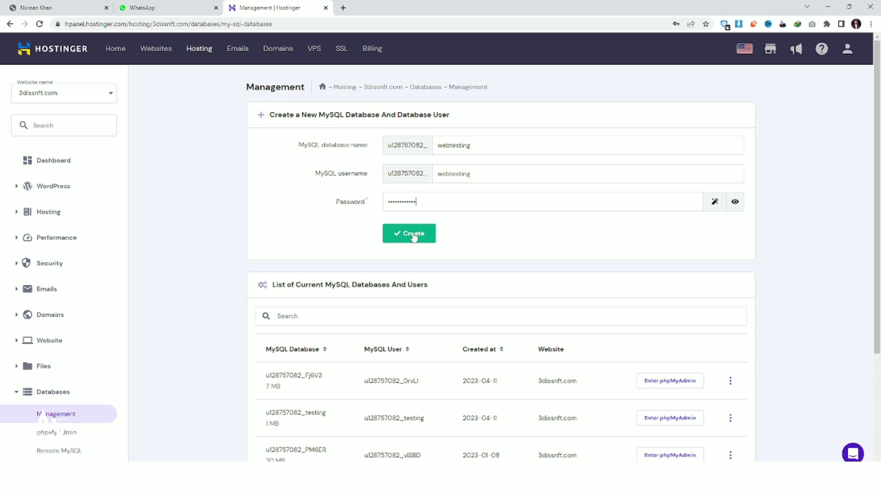
left_click(413, 235)
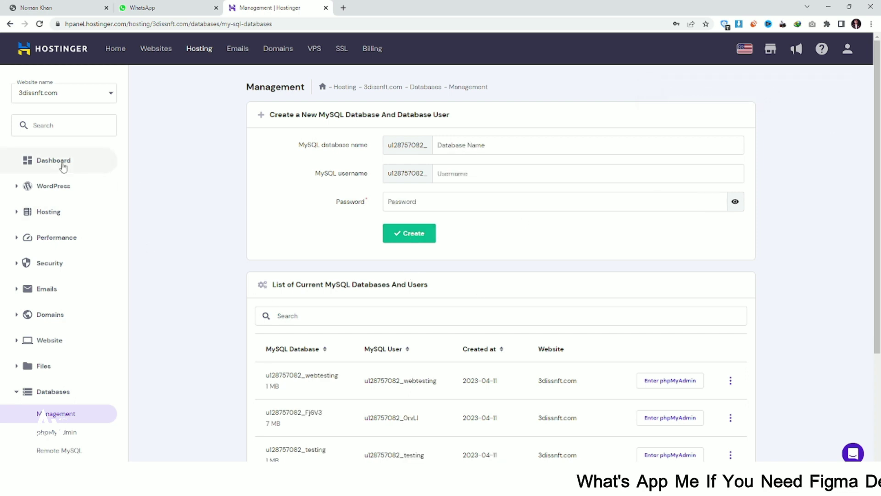
Step: From WordPress Overview, launch the Install another WordPress form for 3dissnft.com
left_click(53, 186)
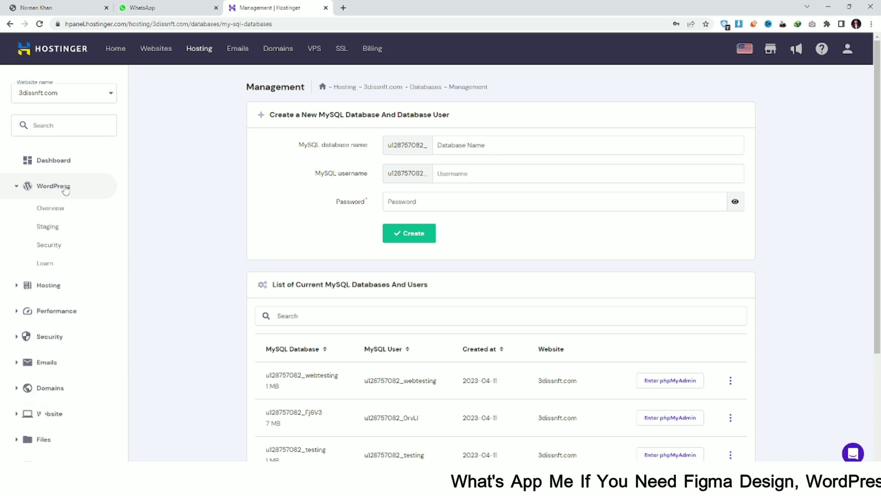
left_click(49, 209)
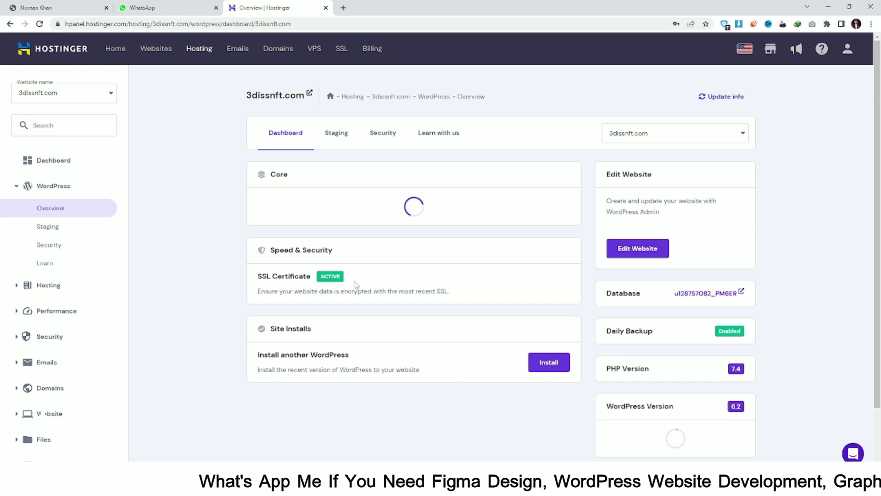
scroll(320, 293, "down", 2)
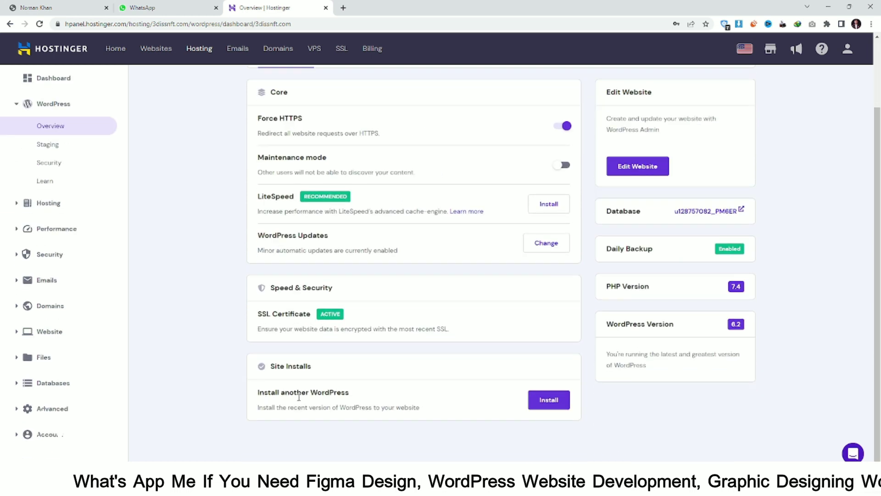
left_click(548, 399)
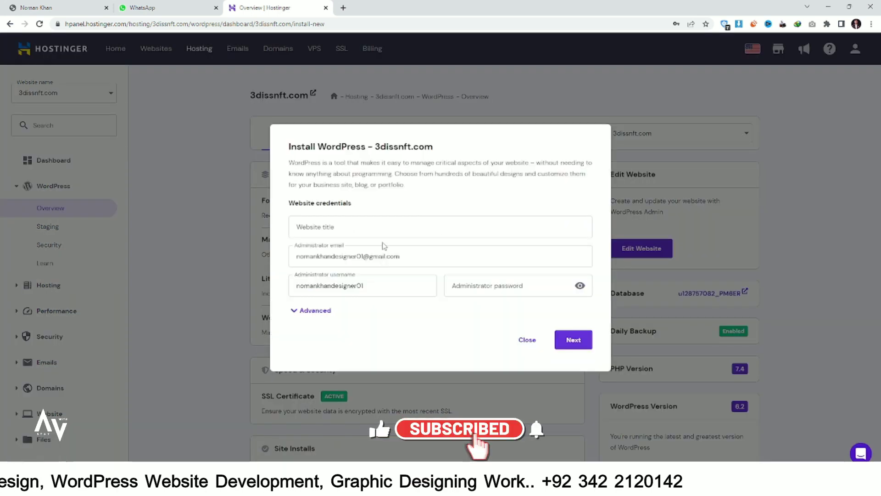
Step: Title the site 'webtesting' and choose webtesting.3dissnft.com as the install domain
left_click(340, 230)
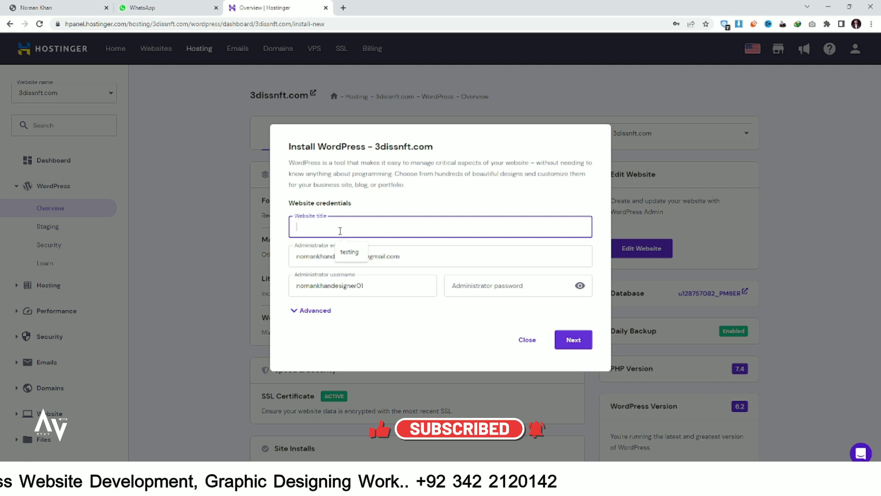
type("webtesting")
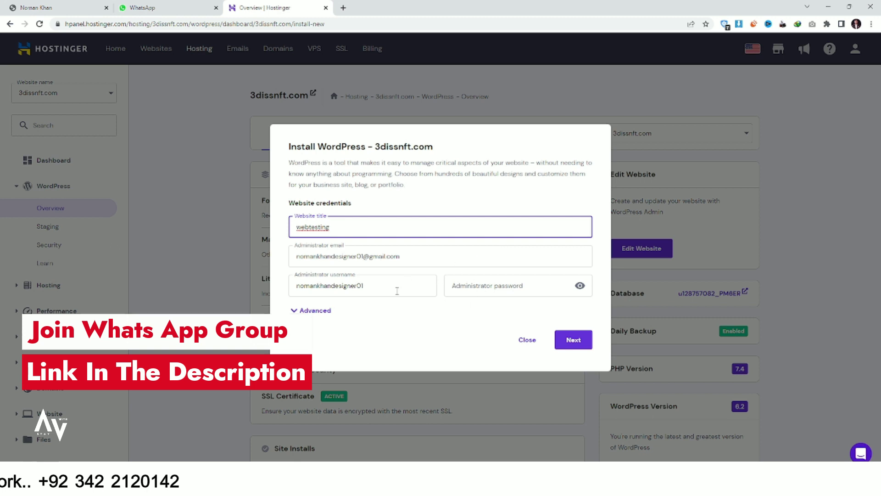
left_click(308, 311)
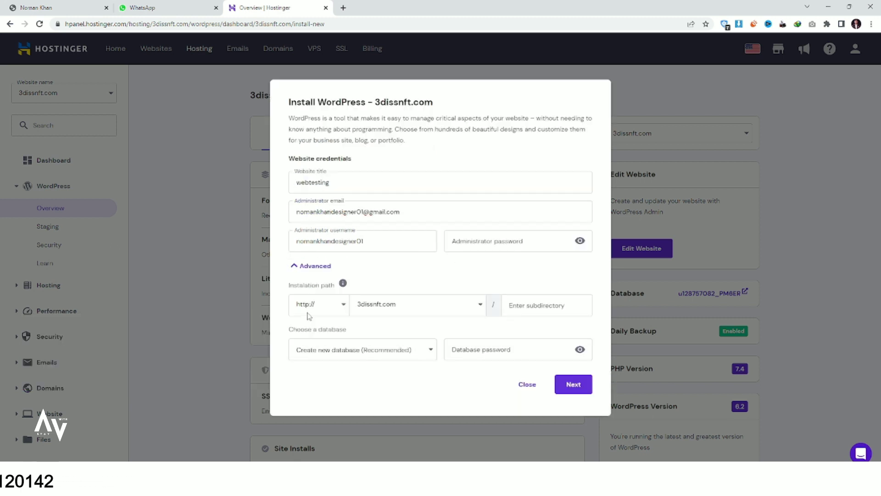
left_click(451, 311)
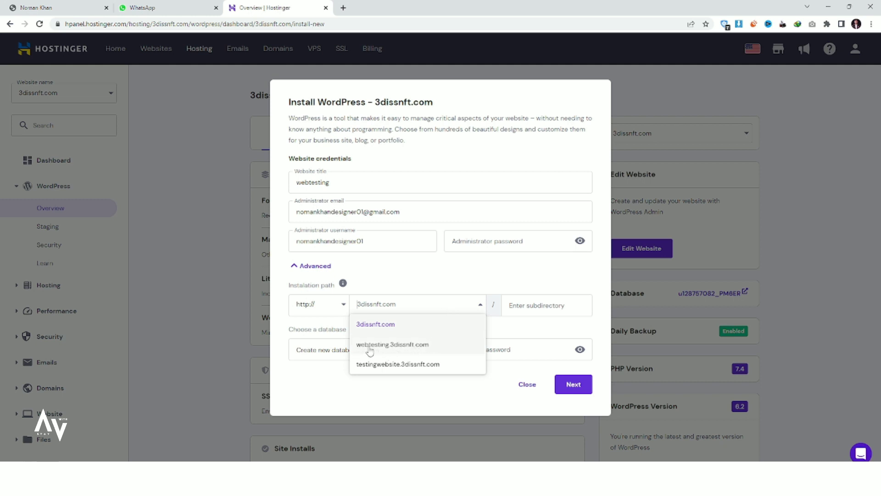
left_click(431, 348)
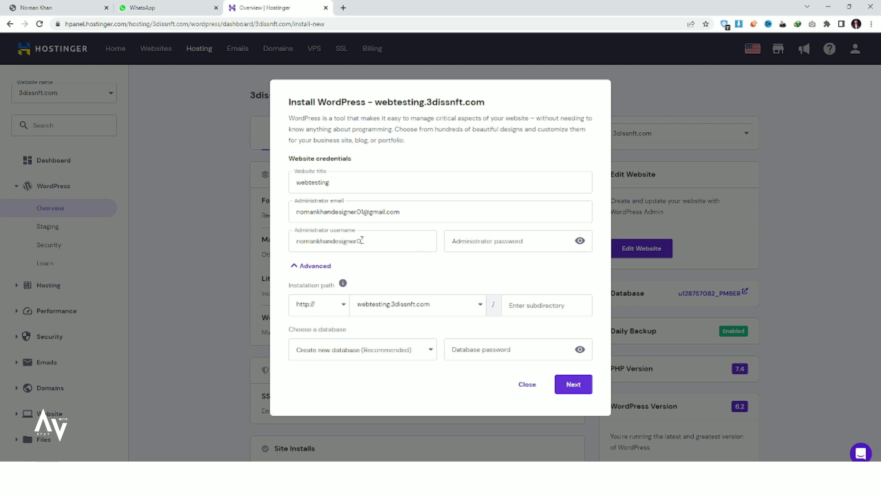
Step: Enter the admin and database passwords, select database u128757082_webtesting, and continue
left_click_drag(291, 231, 371, 234)
left_click(479, 246)
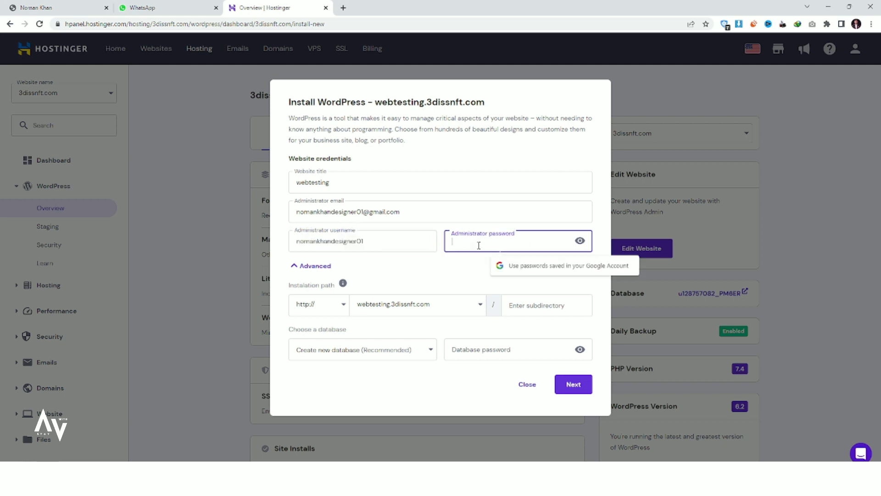
type("•••")
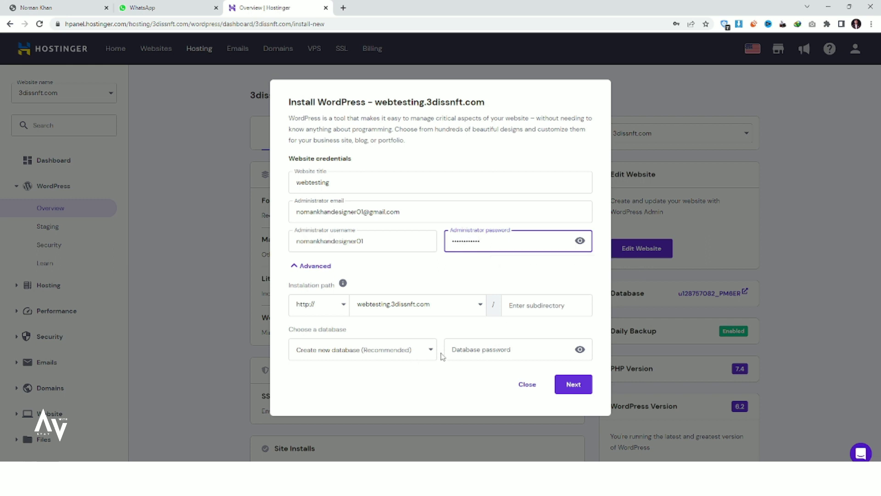
left_click(491, 354)
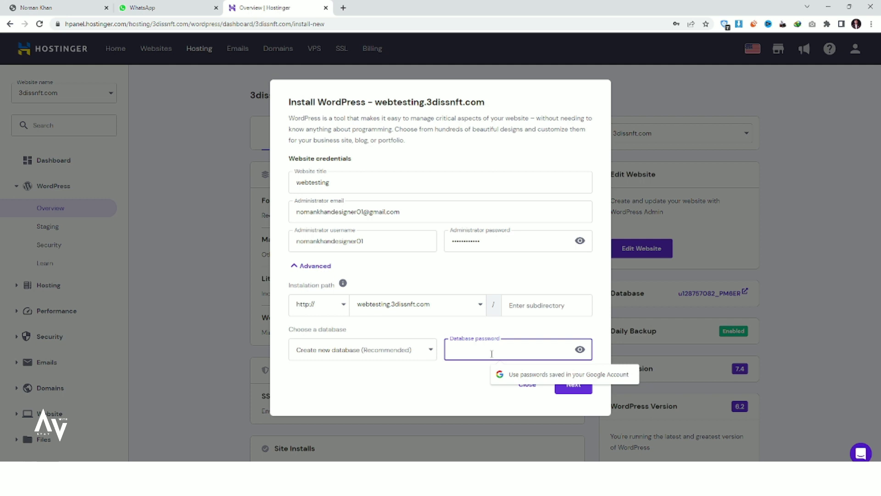
type("•")
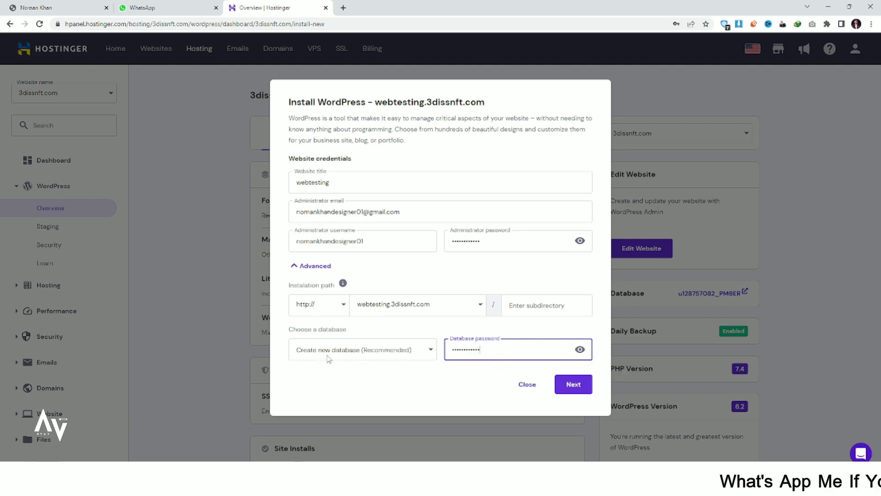
left_click(391, 348)
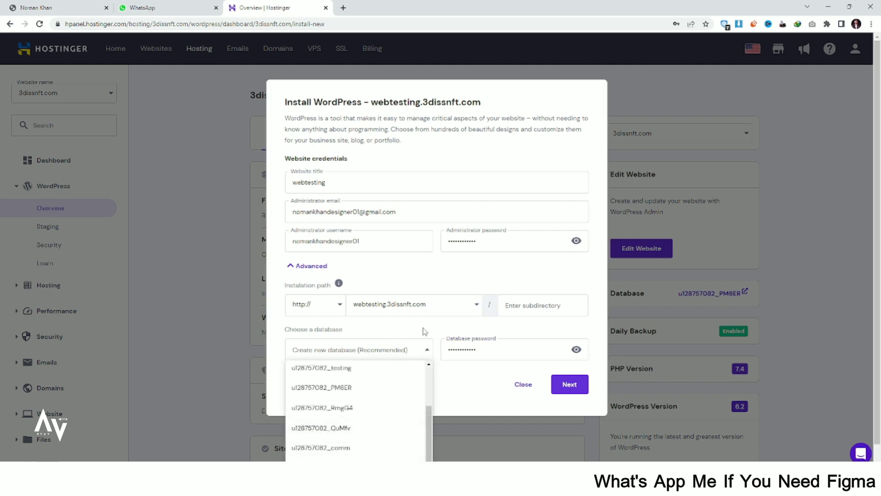
scroll(404, 393, "up", 2)
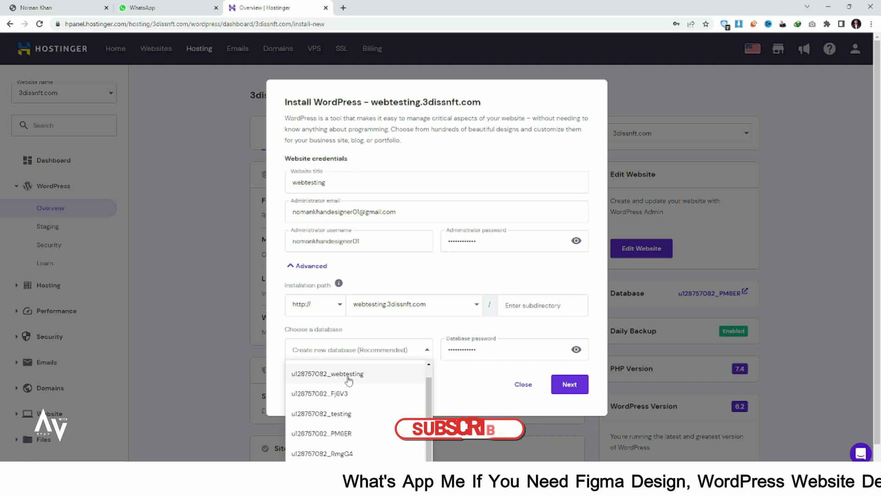
left_click(346, 375)
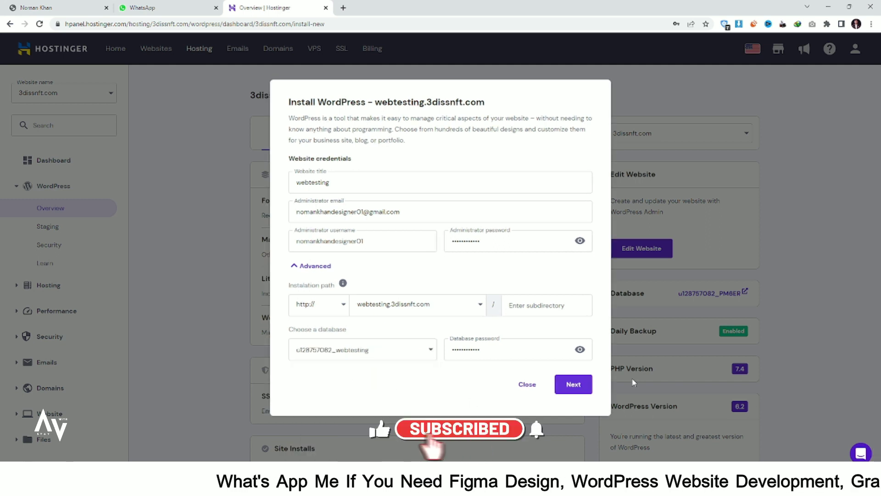
left_click(574, 386)
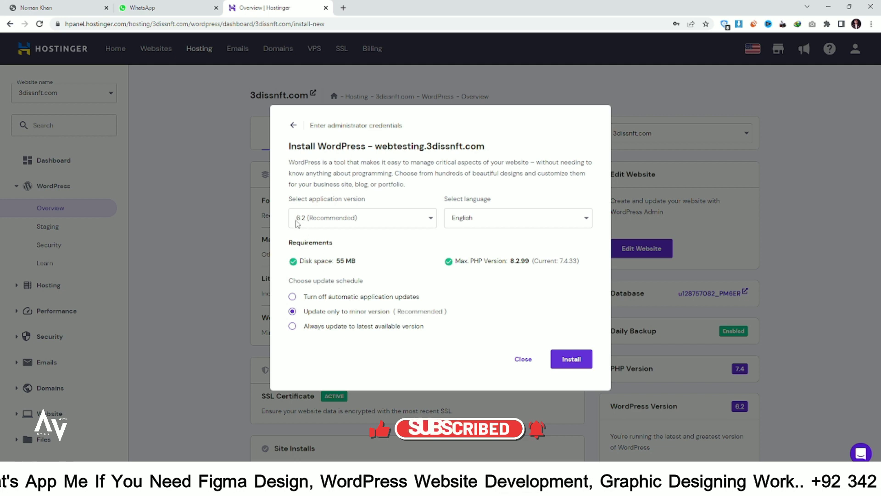
Step: Keep English and version 6.2, then install WordPress on webtesting.3dissnft.com
left_click(515, 220)
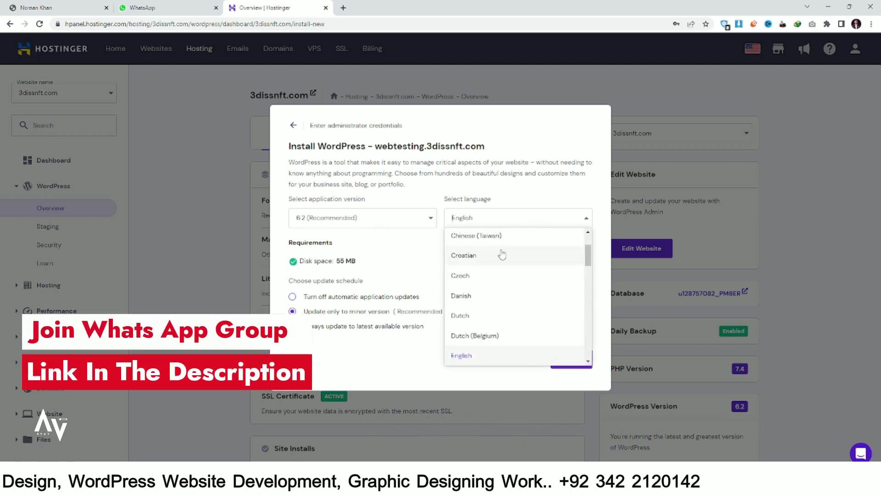
left_click(517, 223)
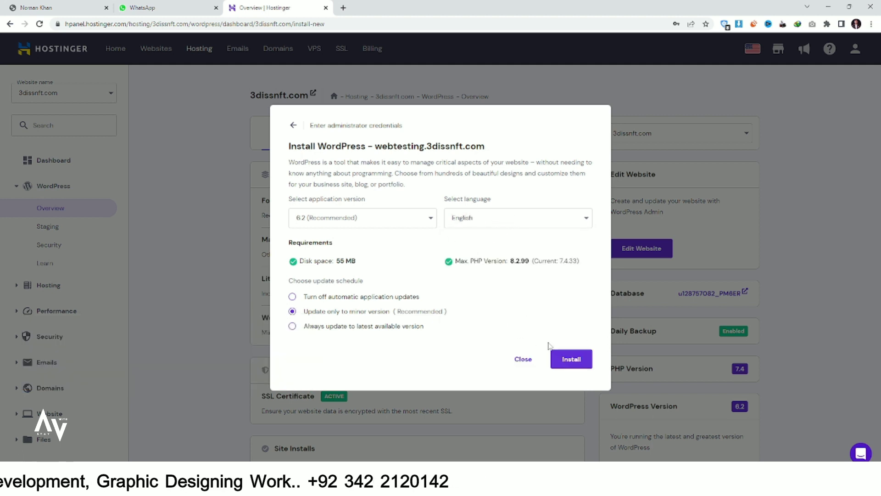
left_click(569, 360)
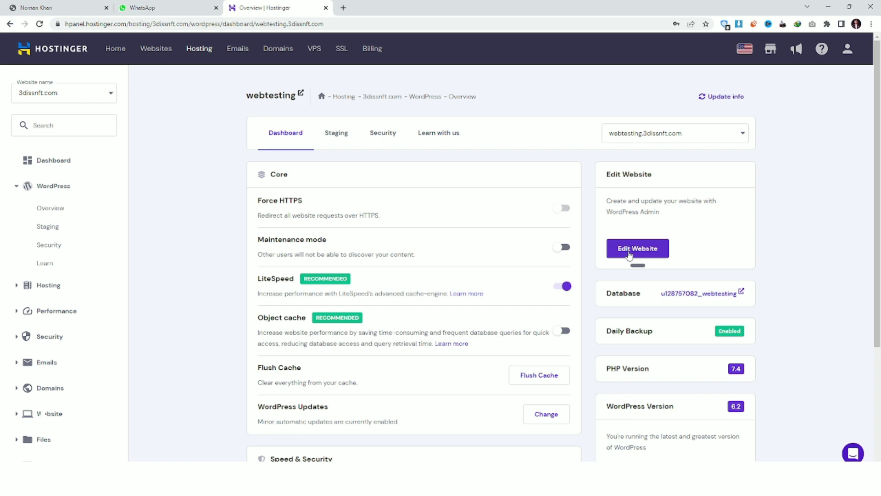
Step: Launch the webtesting.3dissnft.com WordPress admin in a new tab via Edit Website
left_click(376, 5)
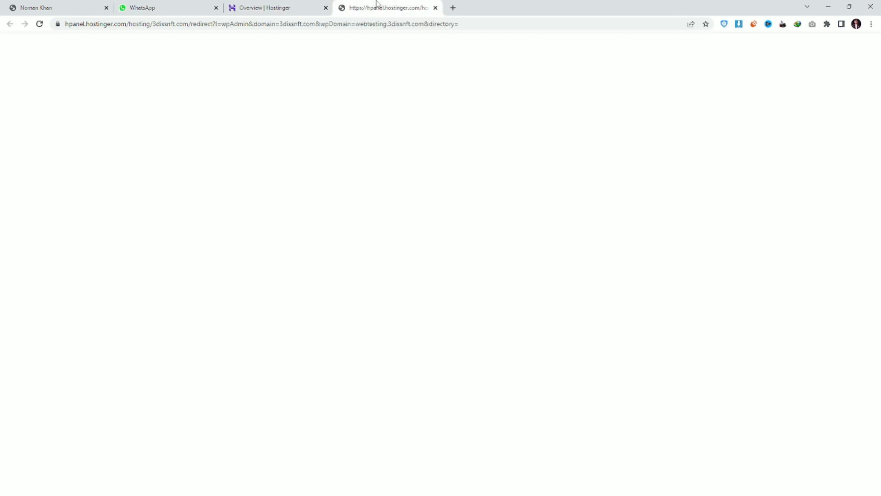